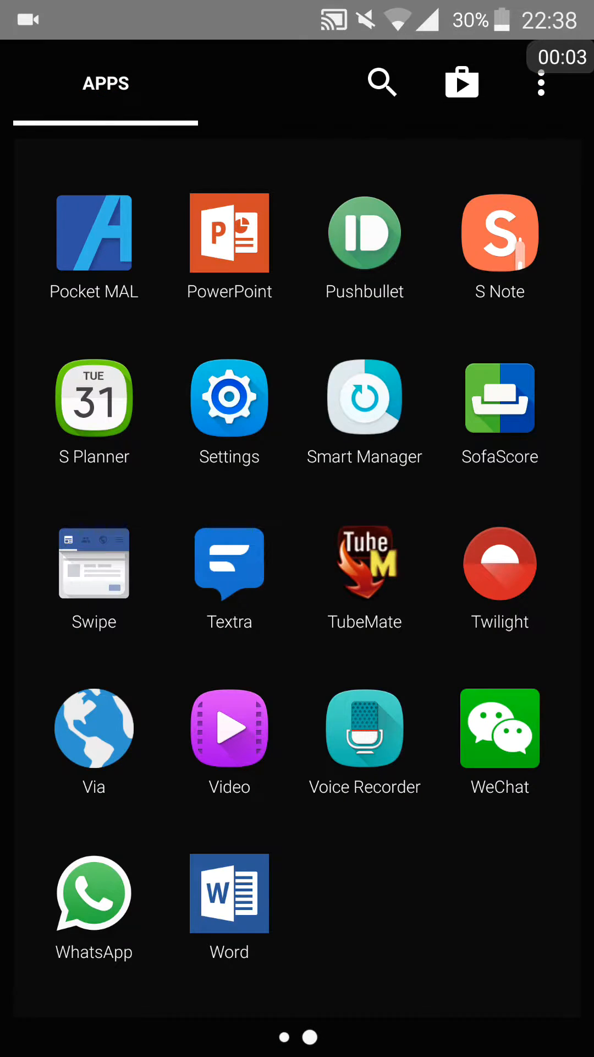
# Step: Launch Game Tuner from the Gaming folder, note its 50-60 mode, and return home
pyautogui.moveTo(124, 579); pyautogui.dragTo(495, 578)
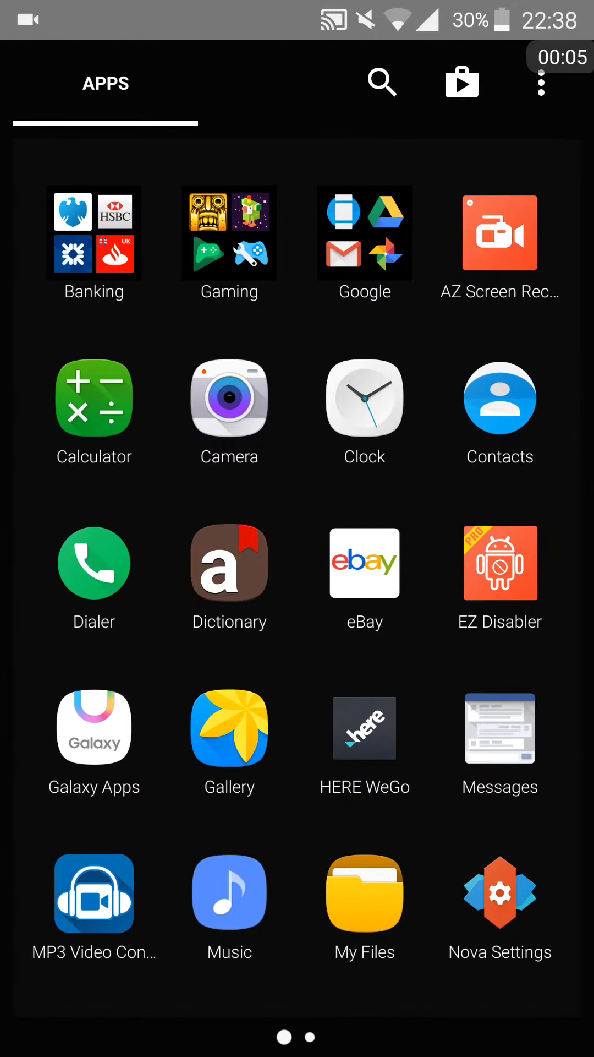
pyautogui.click(230, 235)
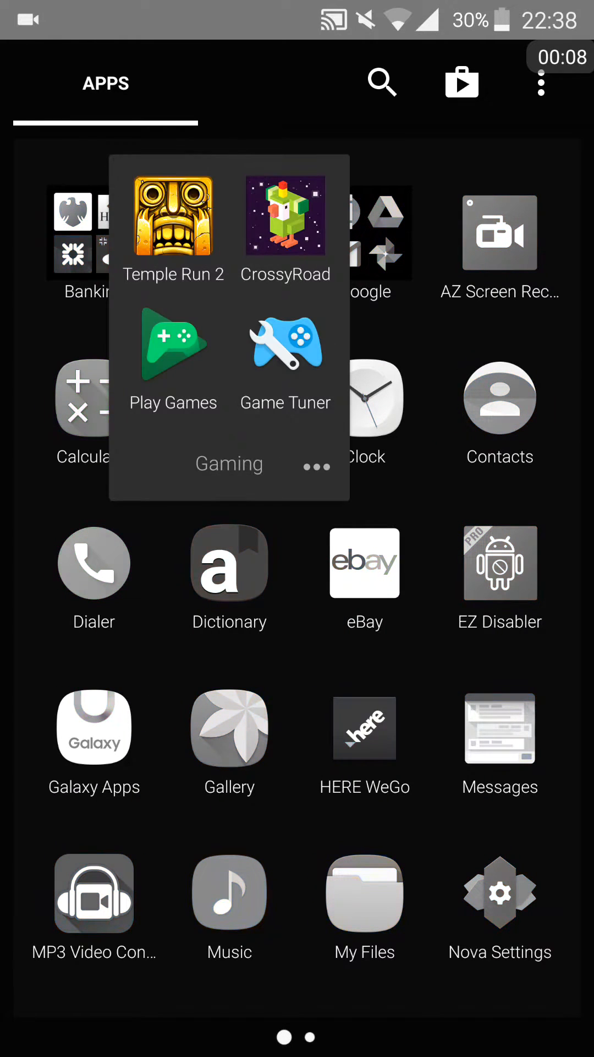
pyautogui.click(284, 347)
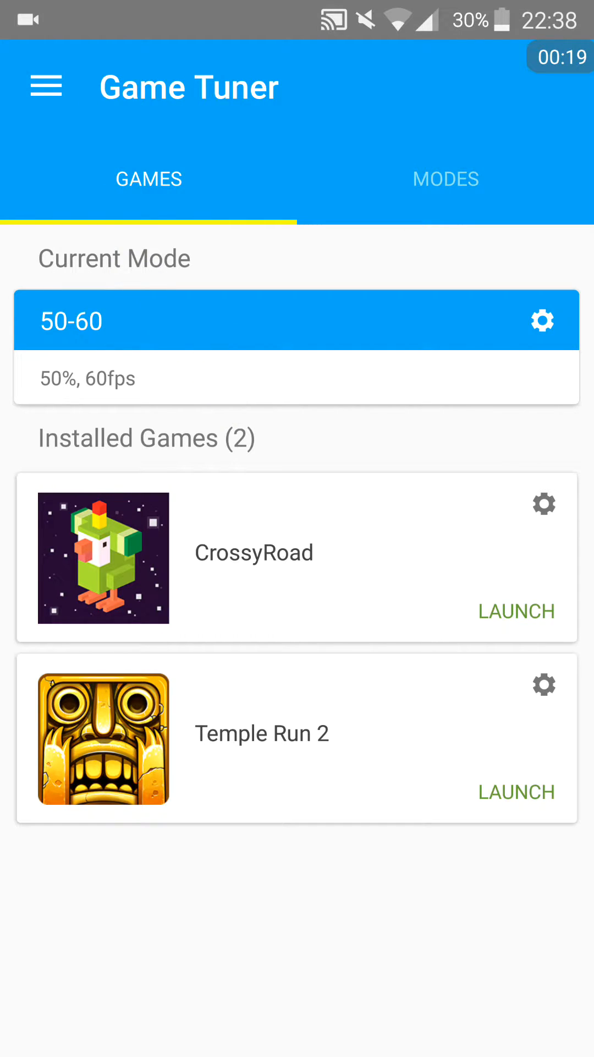
pyautogui.press('Home')
pyautogui.moveTo(165, 686); pyautogui.dragTo(495, 685)
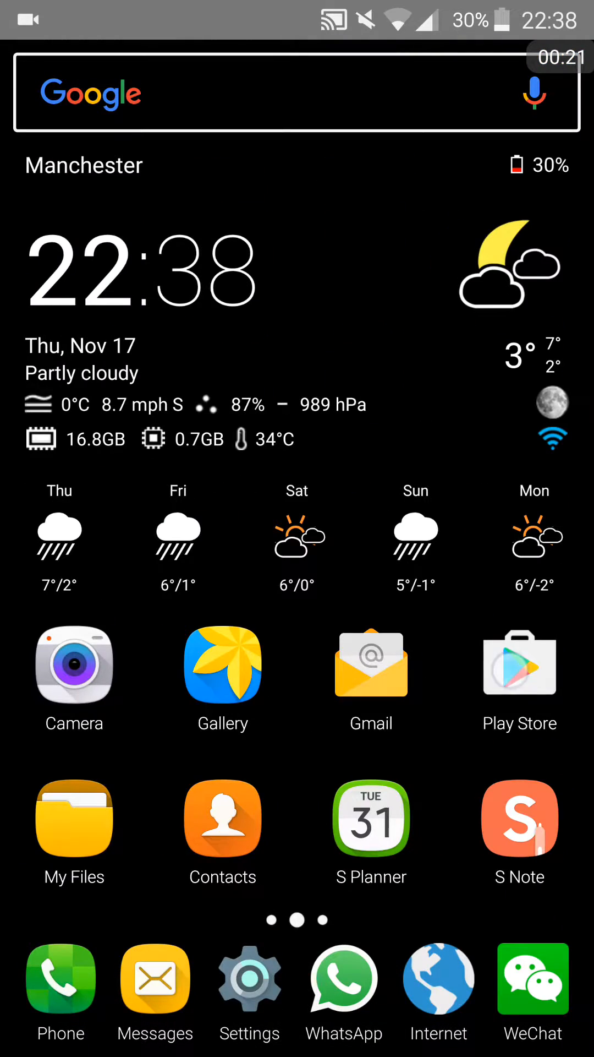
pyautogui.click(520, 667)
pyautogui.click(481, 86)
pyautogui.write('g')
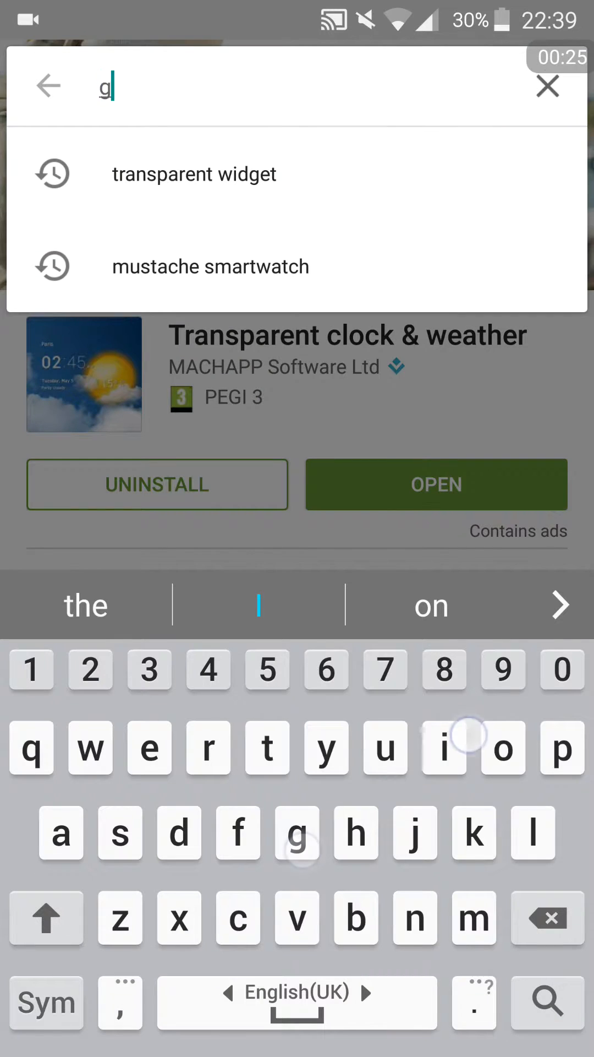
pyautogui.write('o')
pyautogui.press('BackSpace')
pyautogui.write('oogle')
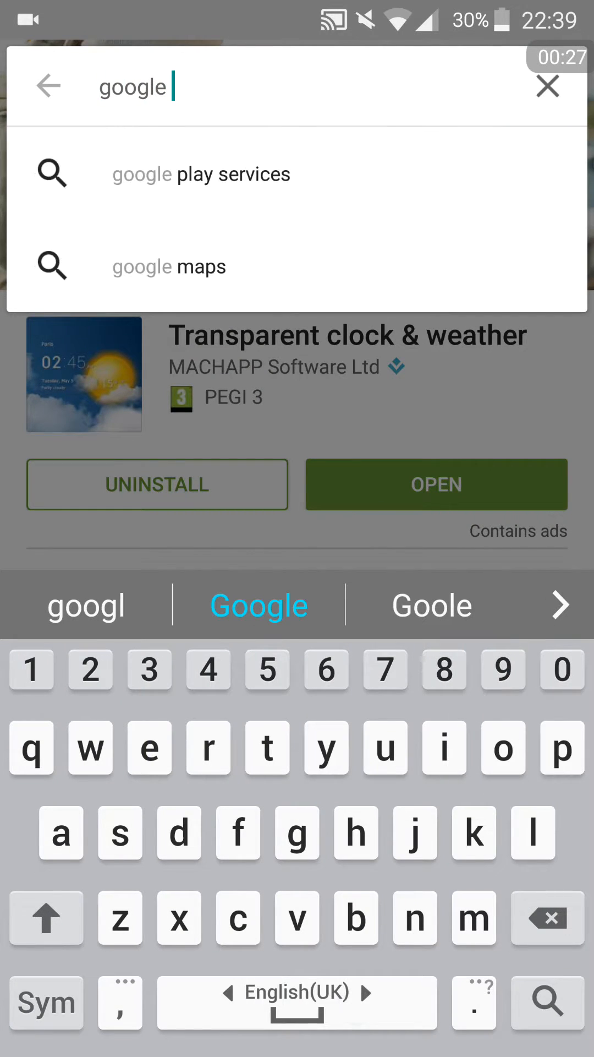
pyautogui.write(' play')
pyautogui.press('BackSpace')
pyautogui.press('BackSpace')
pyautogui.press('BackSpace')
pyautogui.press('BackSpace')
pyautogui.press('BackSpace')
pyautogui.press('BackSpace')
pyautogui.press('BackSpace')
pyautogui.press('BackSpace')
pyautogui.press('BackSpace')
pyautogui.write('g')
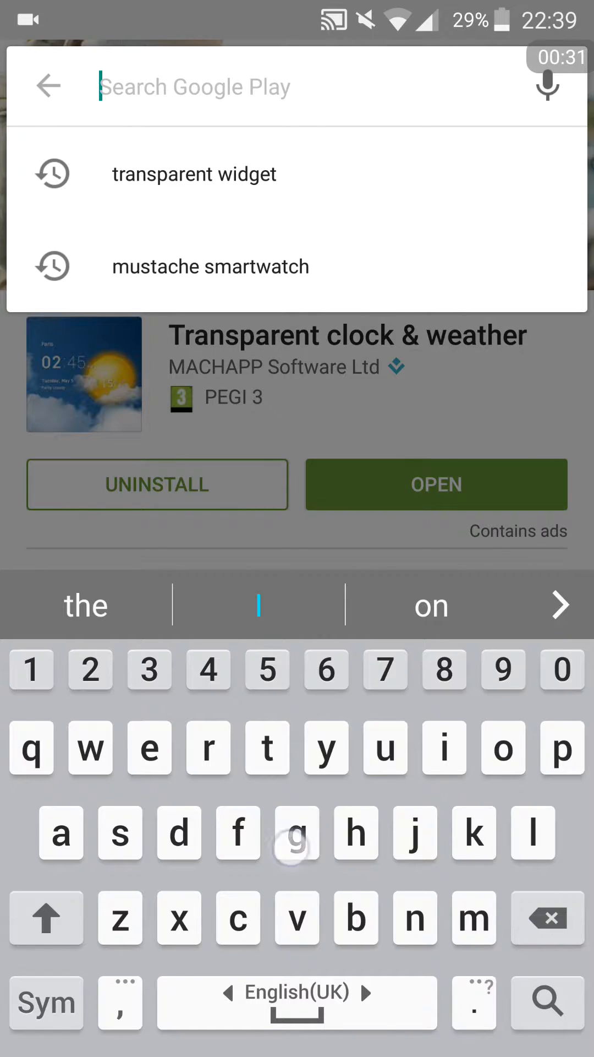
pyautogui.write('ame tuner')
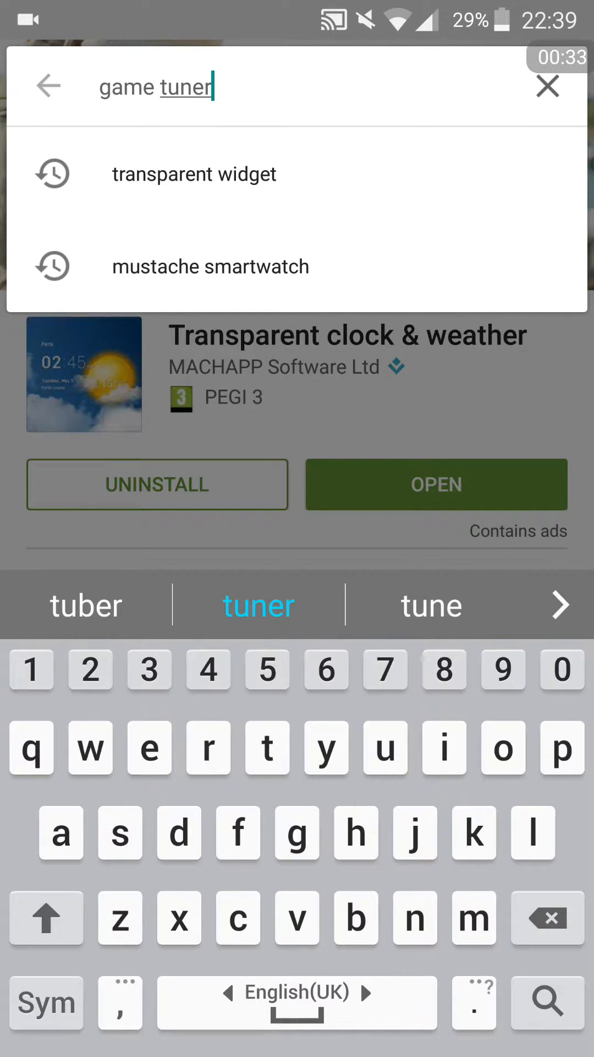
pyautogui.click(546, 1001)
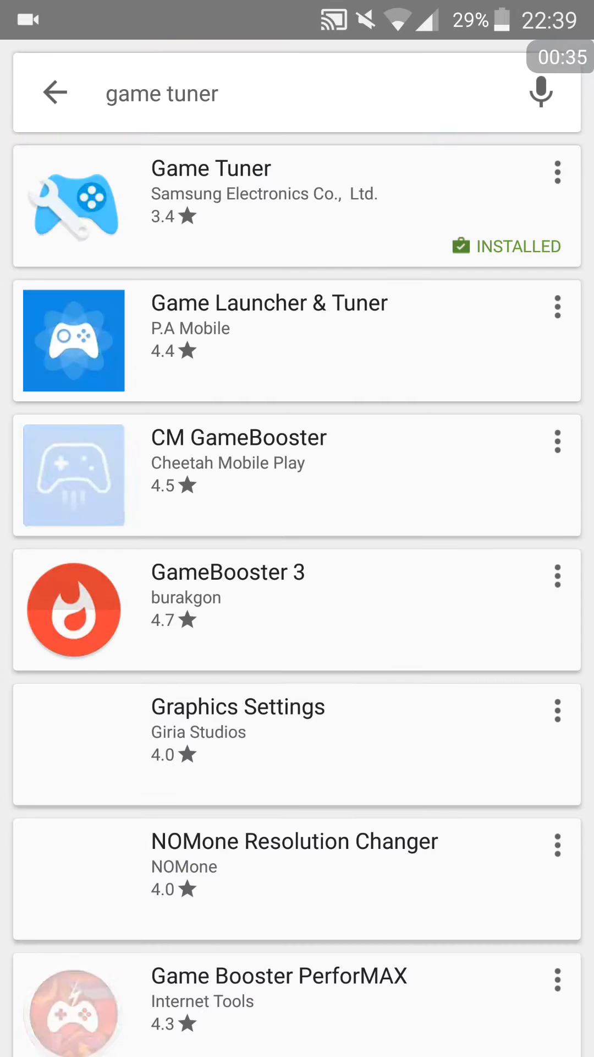
pyautogui.click(395, 181)
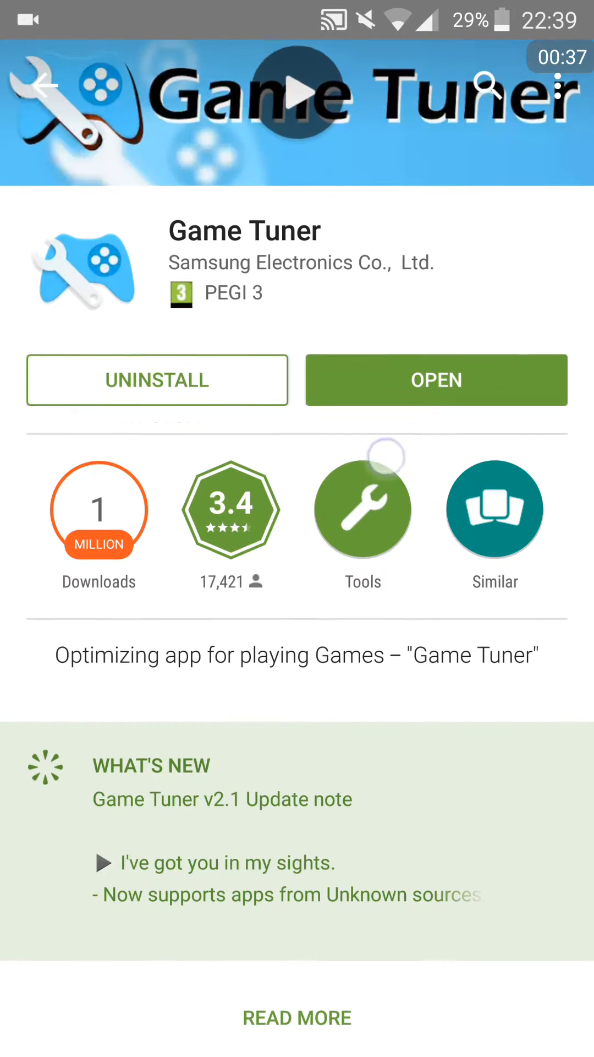
pyautogui.moveTo(380, 908); pyautogui.dragTo(380, 743)
pyautogui.moveTo(397, 867); pyautogui.dragTo(397, 495)
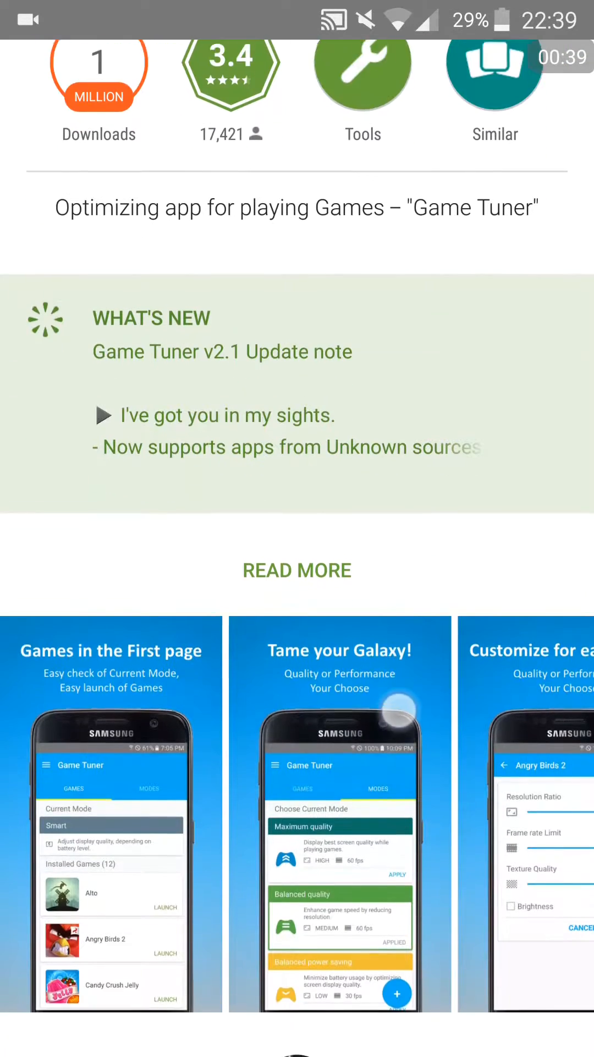
pyautogui.press('super')
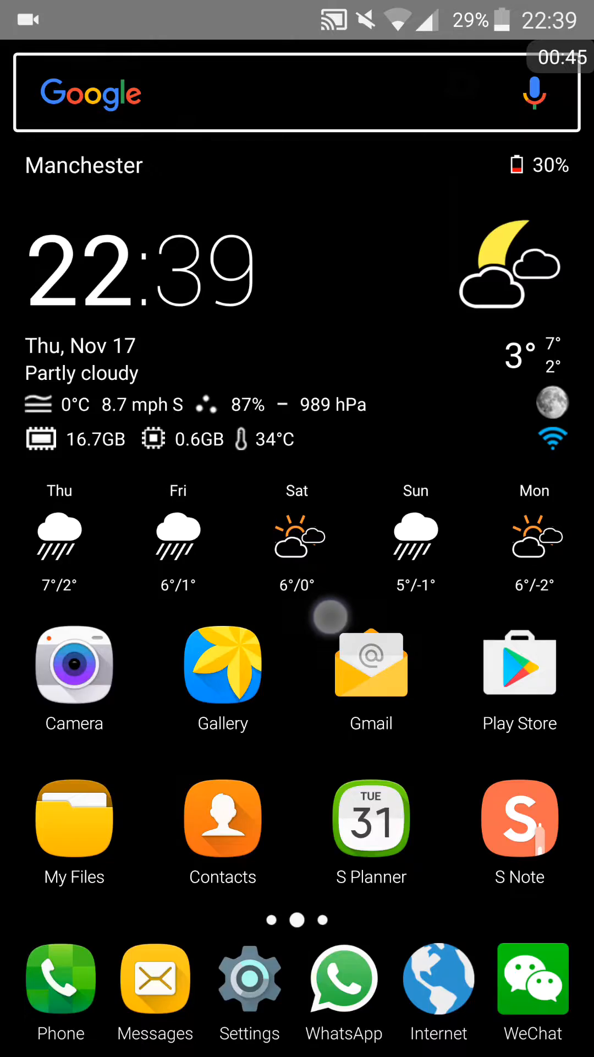
# Step: Launch Game Tuner again from the Gaming folder in the app drawer
pyautogui.moveTo(320, 813); pyautogui.dragTo(330, 615)
pyautogui.click(227, 228)
pyautogui.click(285, 355)
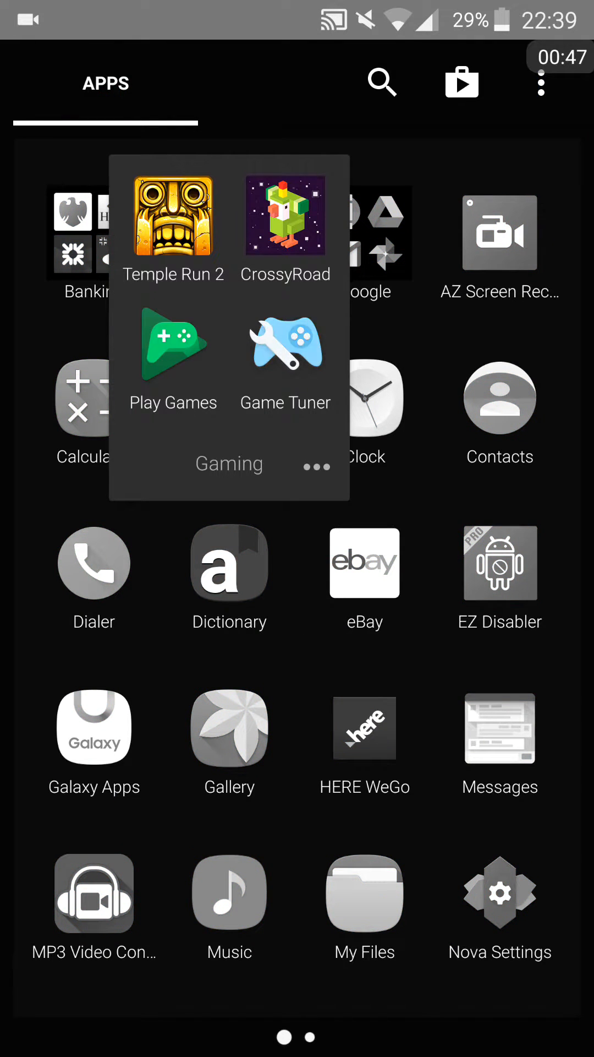
# Step: Scroll the Modes list past the presets to the applied 50-60 mode and begin a new custom mode
pyautogui.click(446, 179)
pyautogui.moveTo(394, 606); pyautogui.dragTo(382, 718)
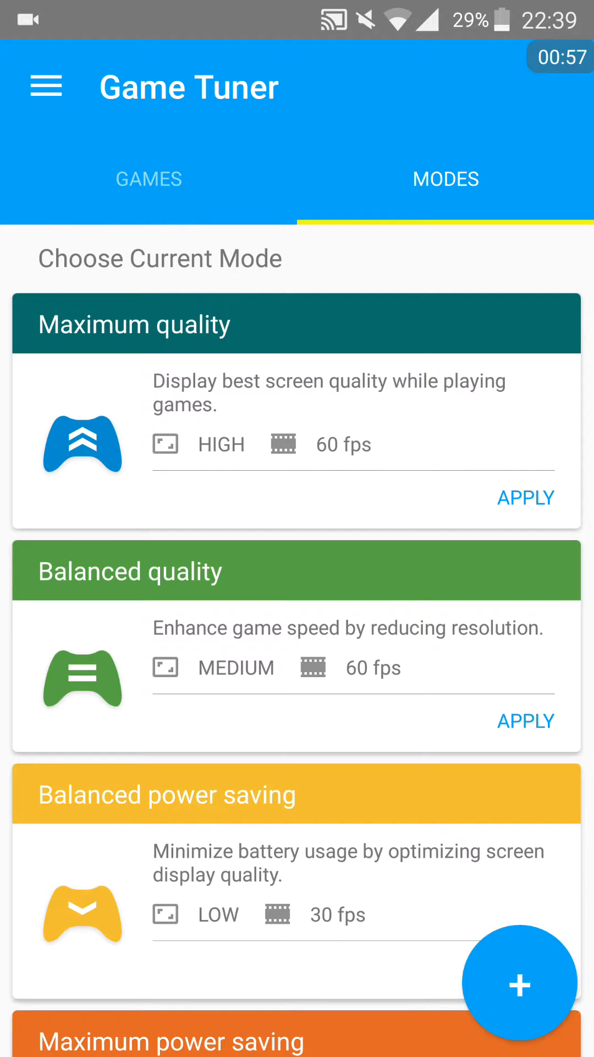
pyautogui.moveTo(424, 743); pyautogui.dragTo(424, 330)
pyautogui.moveTo(424, 744); pyautogui.dragTo(425, 330)
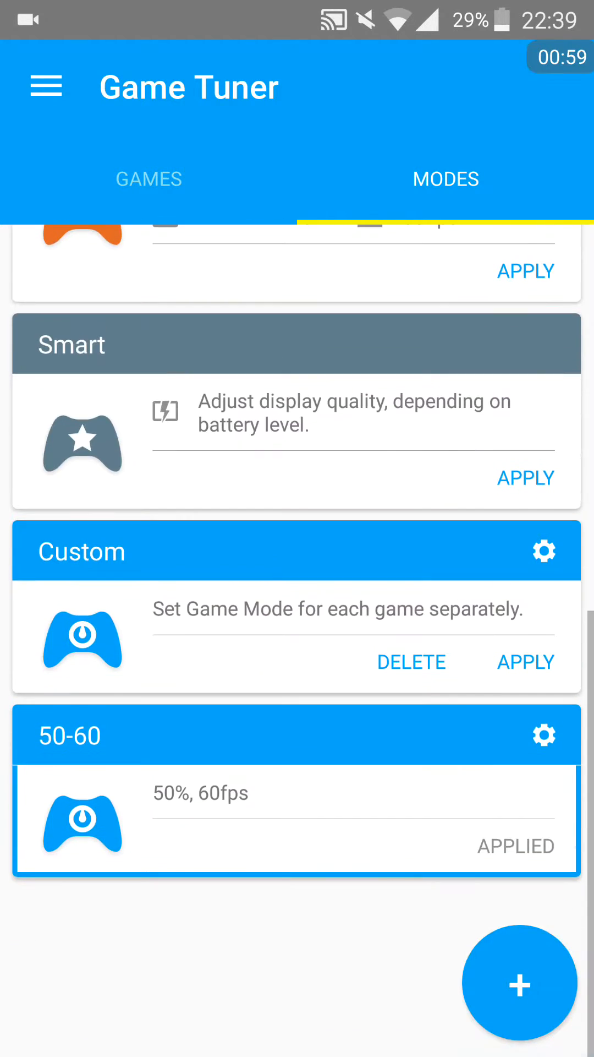
pyautogui.moveTo(413, 413); pyautogui.dragTo(413, 702)
pyautogui.moveTo(380, 330); pyautogui.dragTo(379, 606)
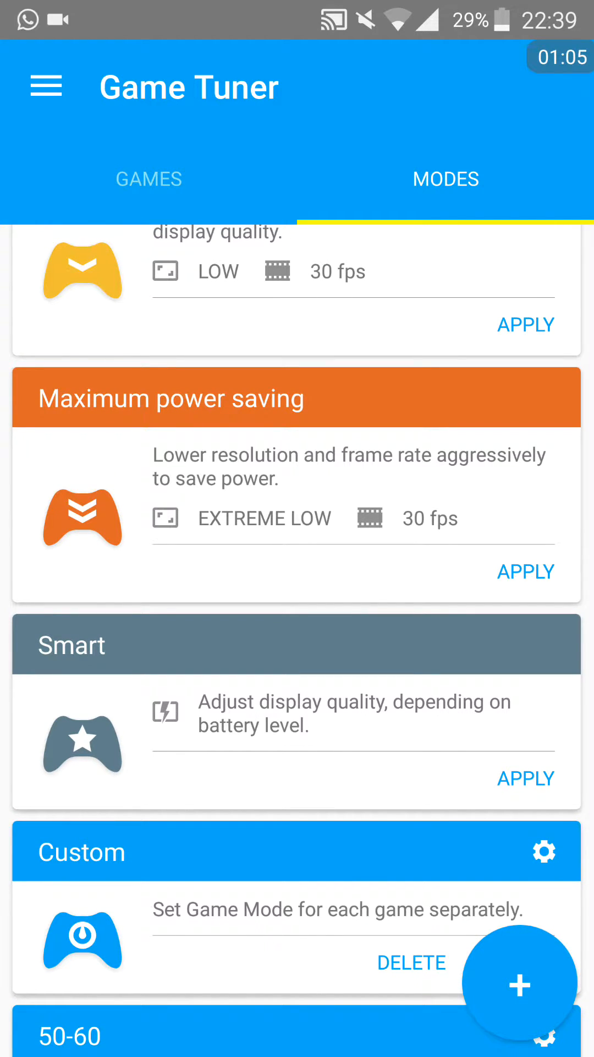
pyautogui.moveTo(405, 743); pyautogui.dragTo(404, 495)
pyautogui.moveTo(380, 785); pyautogui.dragTo(380, 496)
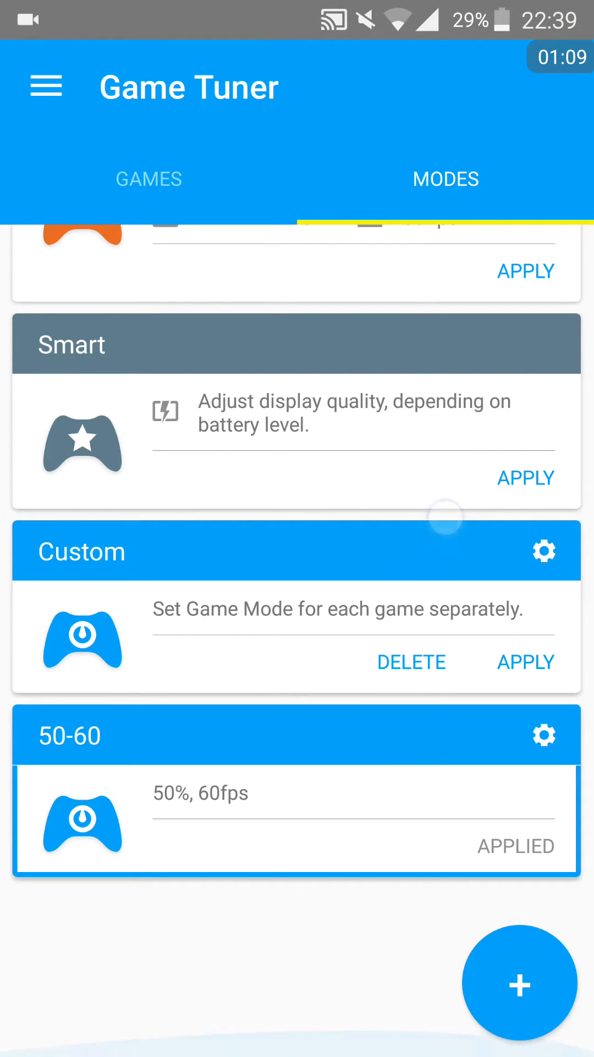
pyautogui.click(520, 981)
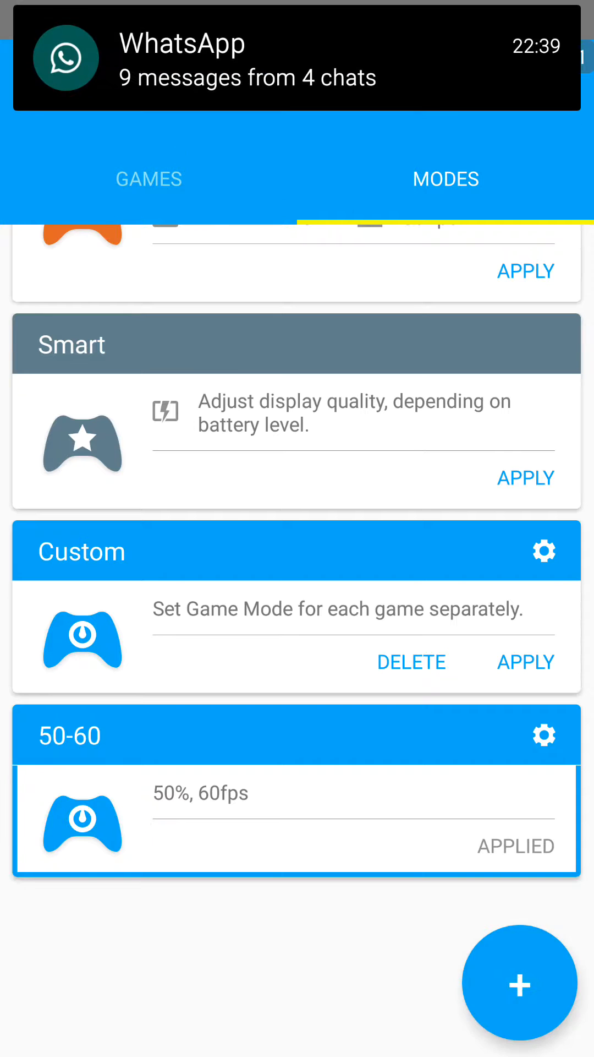
pyautogui.scroll(-5, 398, 368)
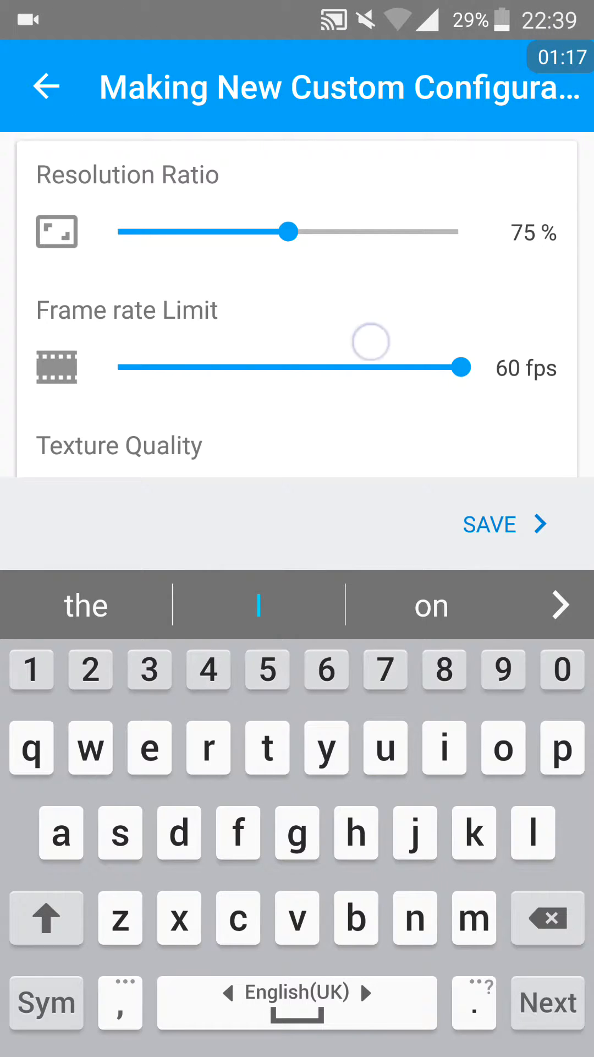
pyautogui.scroll(-1, 371, 338)
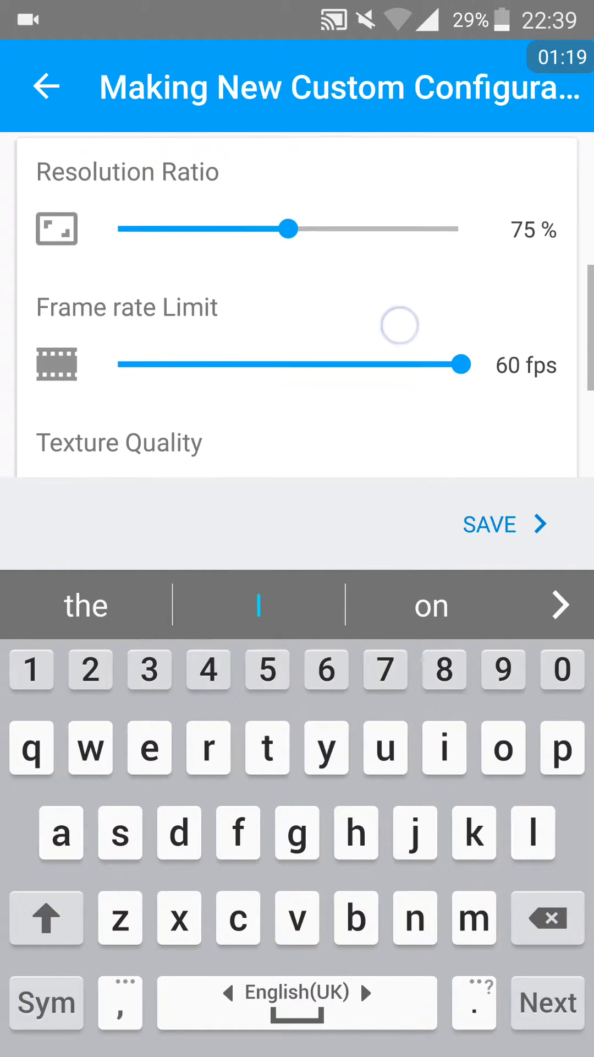
pyautogui.scroll(-2, 402, 330)
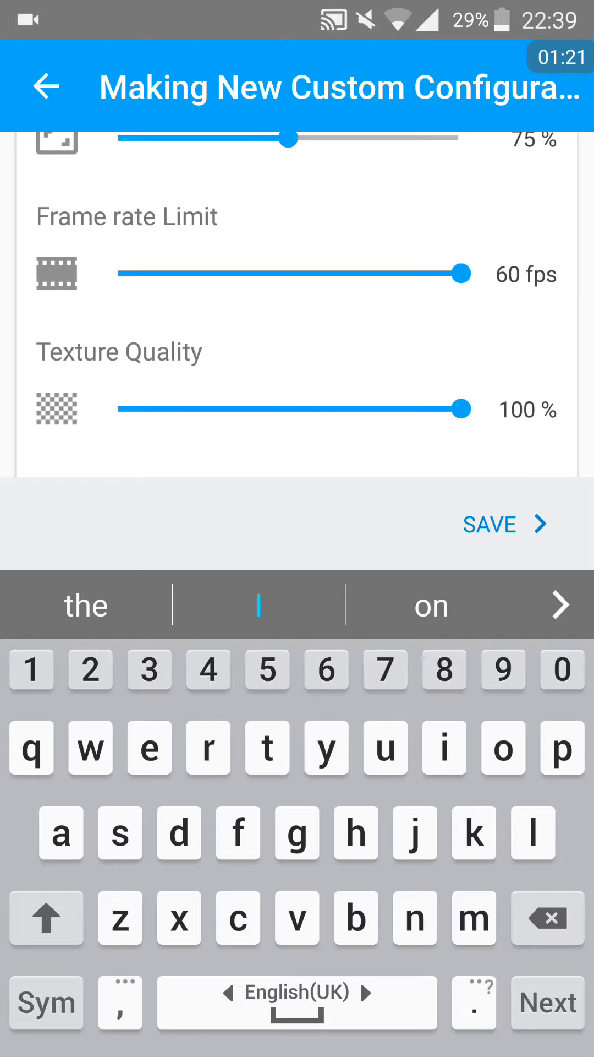
pyautogui.scroll(-2, 380, 331)
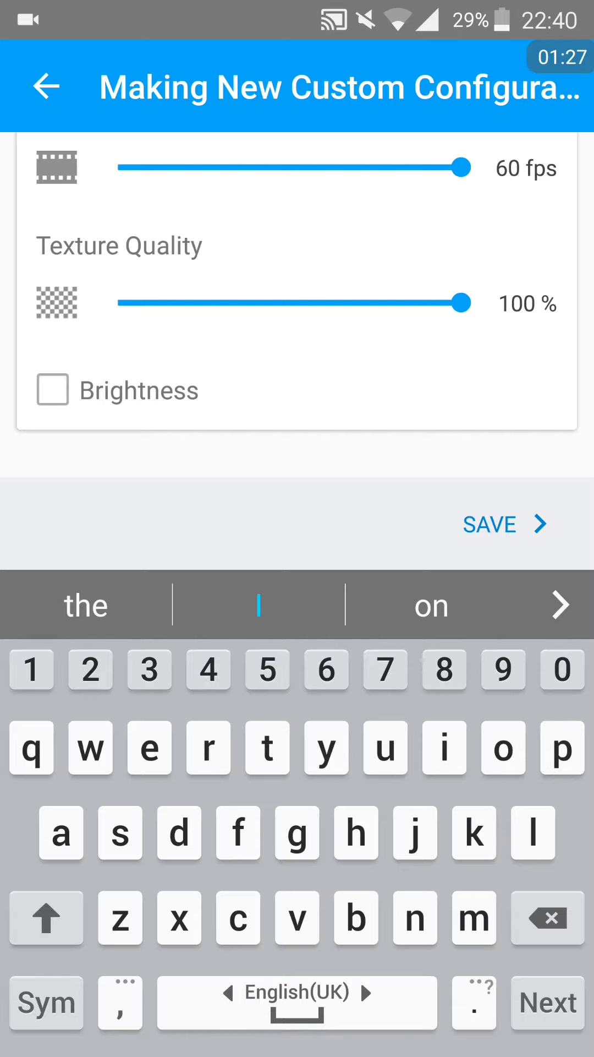
# Step: Save the custom 50-60 mode (50%, 60fps) and return to the Modes list
pyautogui.press('Escape')
pyautogui.click(490, 1009)
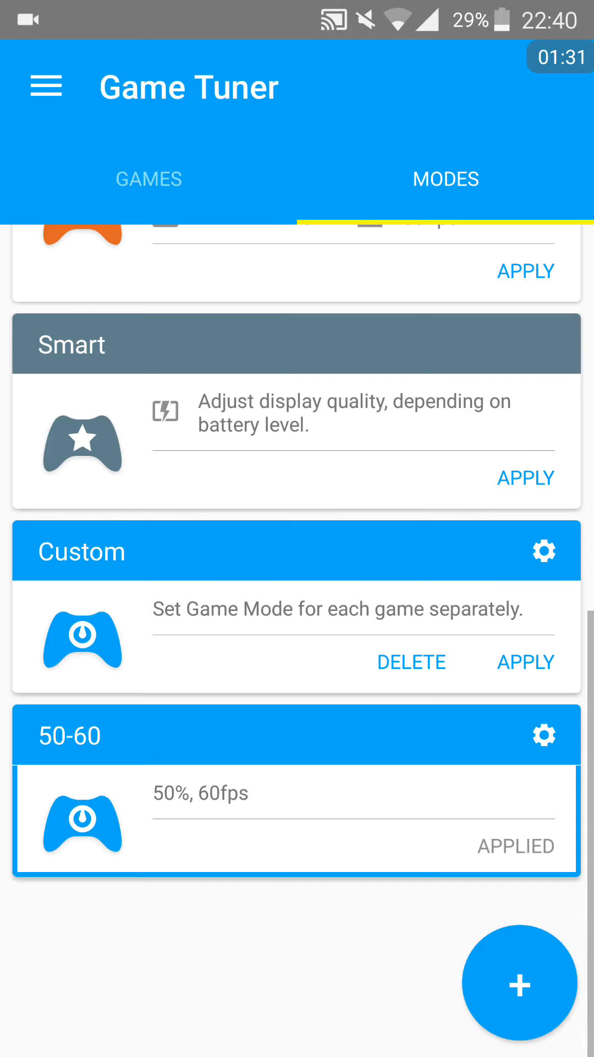
# Step: Peek at Game Tuner's settings from the side menu, then back out to Modes
pyautogui.click(46, 87)
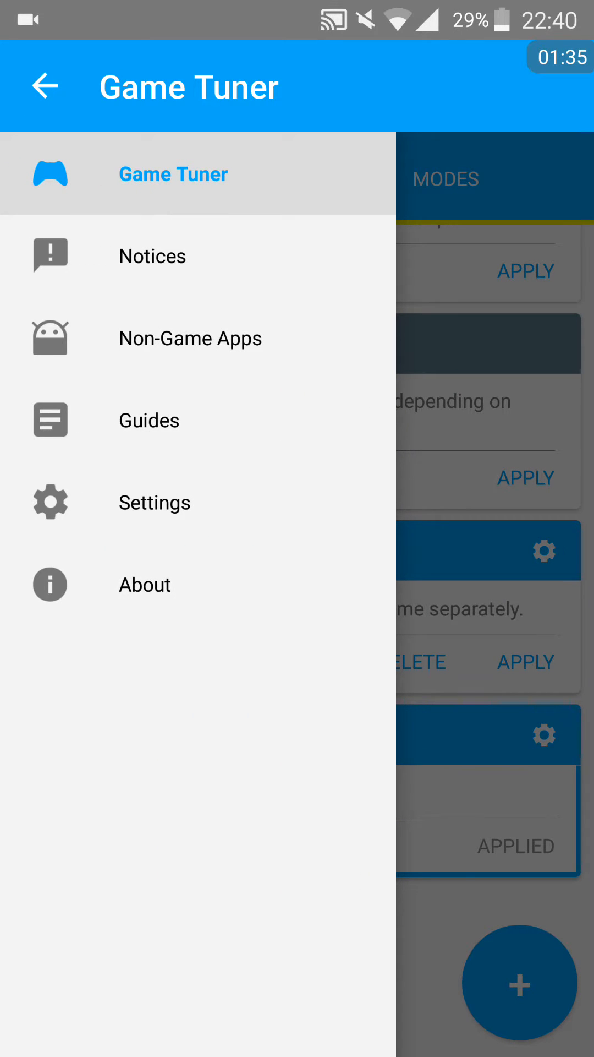
pyautogui.click(259, 502)
pyautogui.press('Escape')
# Step: In Non-Game Apps, list the uncontrolled apps and add Mustache Watch Face to controlled apps
pyautogui.click(47, 87)
pyautogui.click(277, 347)
pyautogui.click(429, 180)
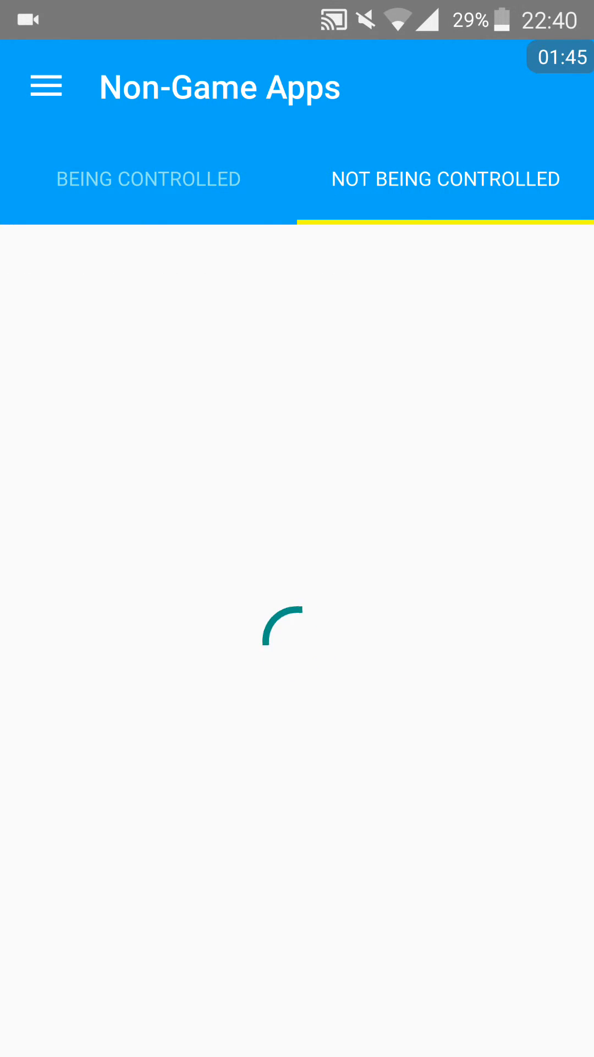
pyautogui.scroll(-20, 425, 675)
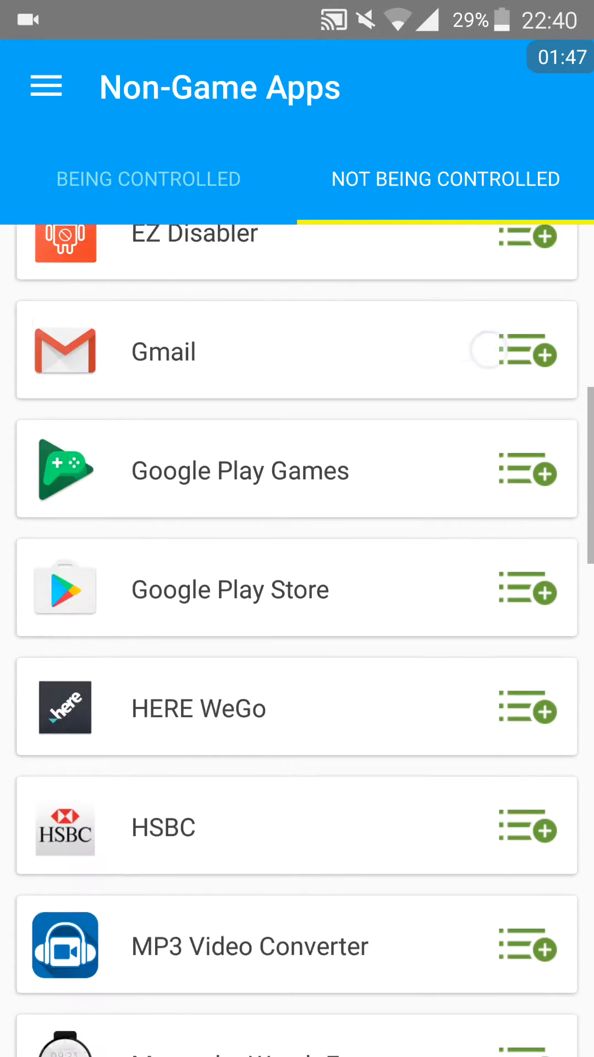
pyautogui.scroll(3, 425, 922)
pyautogui.scroll(20, 425, 922)
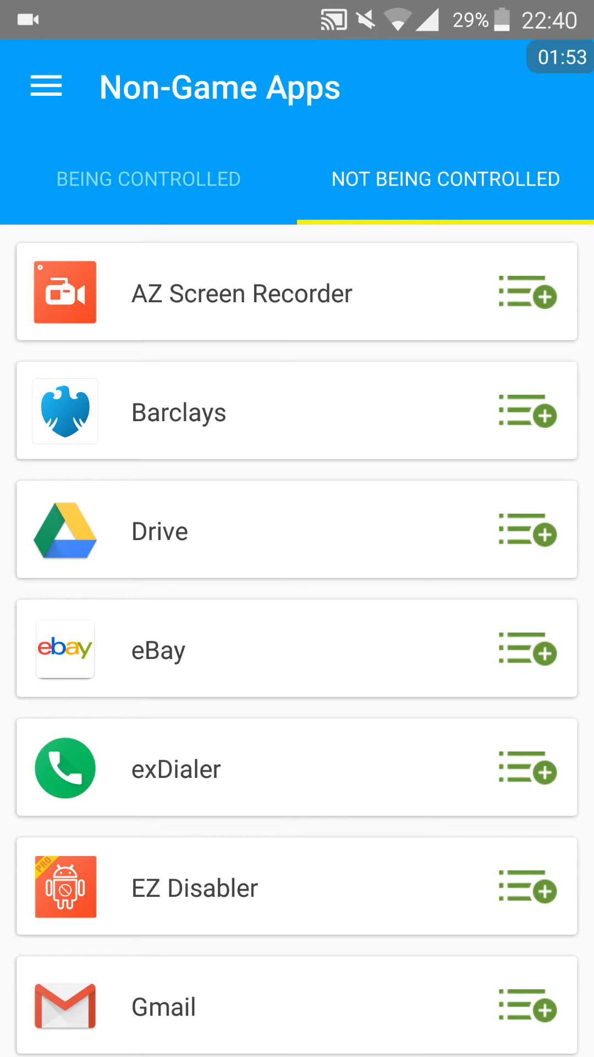
pyautogui.scroll(-5, 438, 578)
pyautogui.scroll(5, 429, 620)
pyautogui.scroll(-10, 463, 644)
pyautogui.scroll(-4, 429, 744)
pyautogui.scroll(6, 413, 693)
pyautogui.scroll(-7, 413, 908)
pyautogui.scroll(-5, 447, 609)
pyautogui.scroll(-5, 429, 660)
pyautogui.scroll(-5, 425, 669)
pyautogui.scroll(5, 430, 744)
pyautogui.scroll(5, 429, 743)
pyautogui.scroll(5, 430, 743)
pyautogui.scroll(5, 396, 743)
pyautogui.scroll(-1, 389, 741)
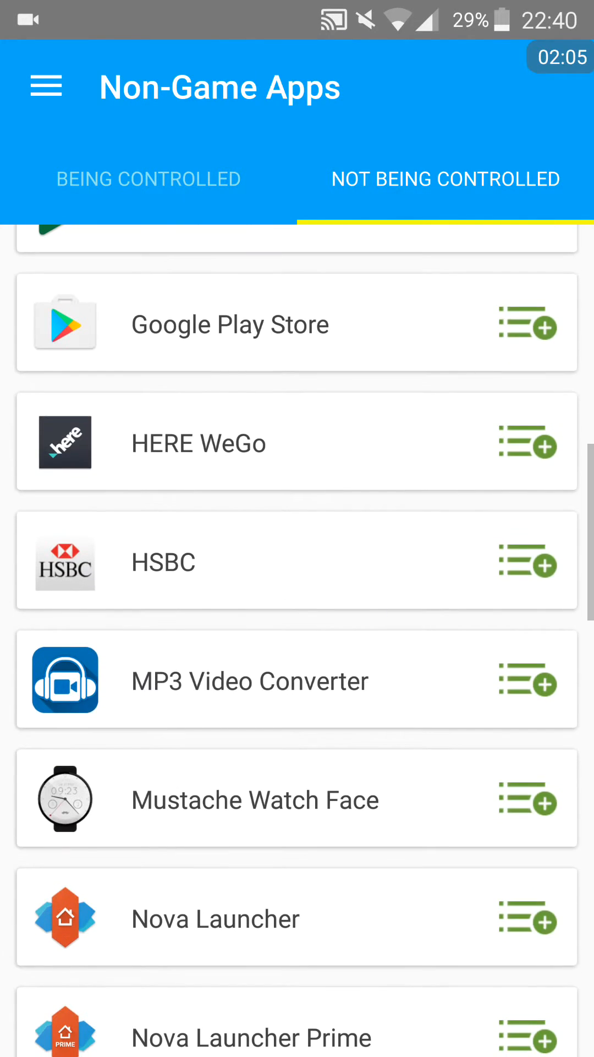
pyautogui.click(528, 785)
# Step: Under Being Controlled, try several resolutions for Mustache Watch Face and settle on 25%
pyautogui.click(185, 194)
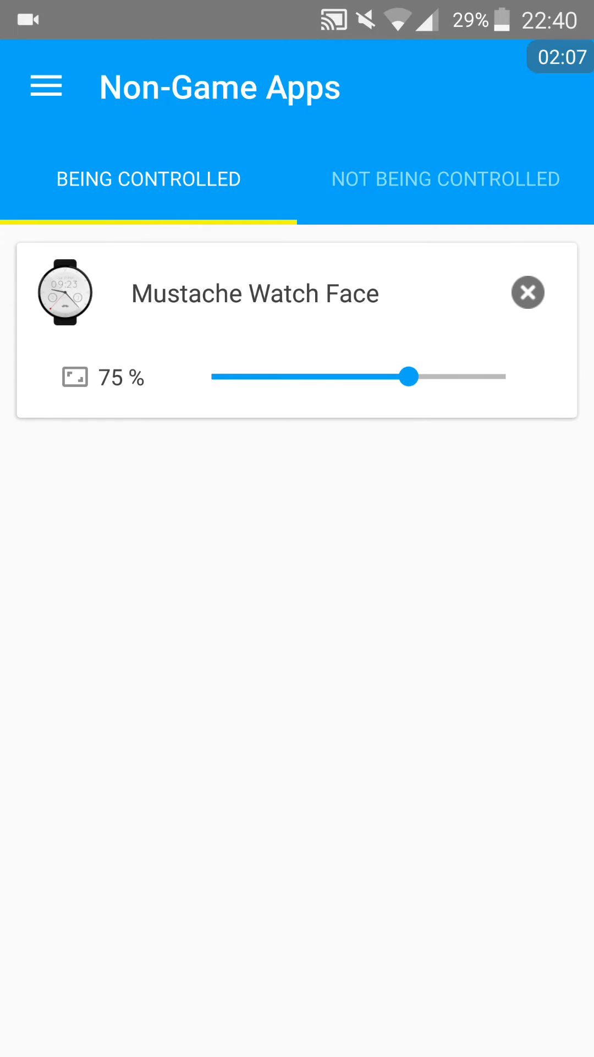
pyautogui.moveTo(409, 377); pyautogui.dragTo(193, 464)
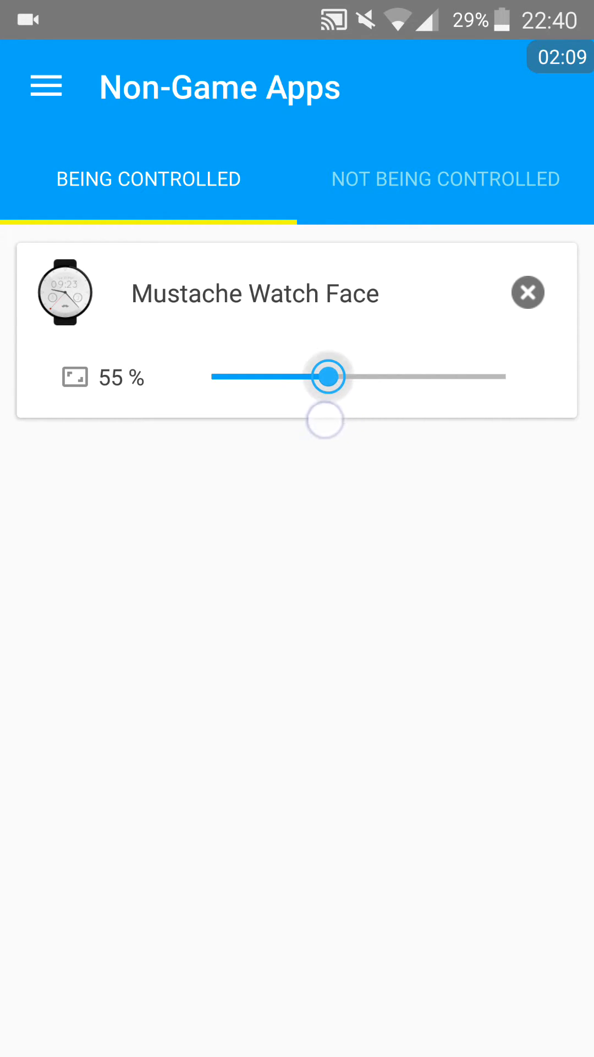
pyautogui.moveTo(194, 465); pyautogui.dragTo(541, 470)
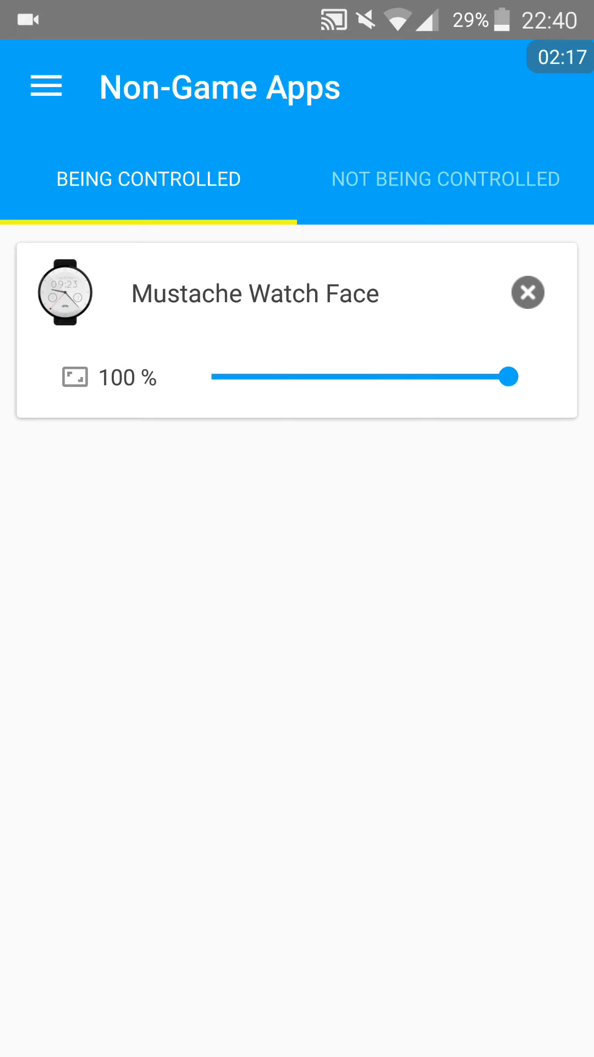
pyautogui.moveTo(505, 384)
pyautogui.mouseDown()
pyautogui.moveTo(407, 401)
pyautogui.moveTo(329, 389)
pyautogui.mouseUp()
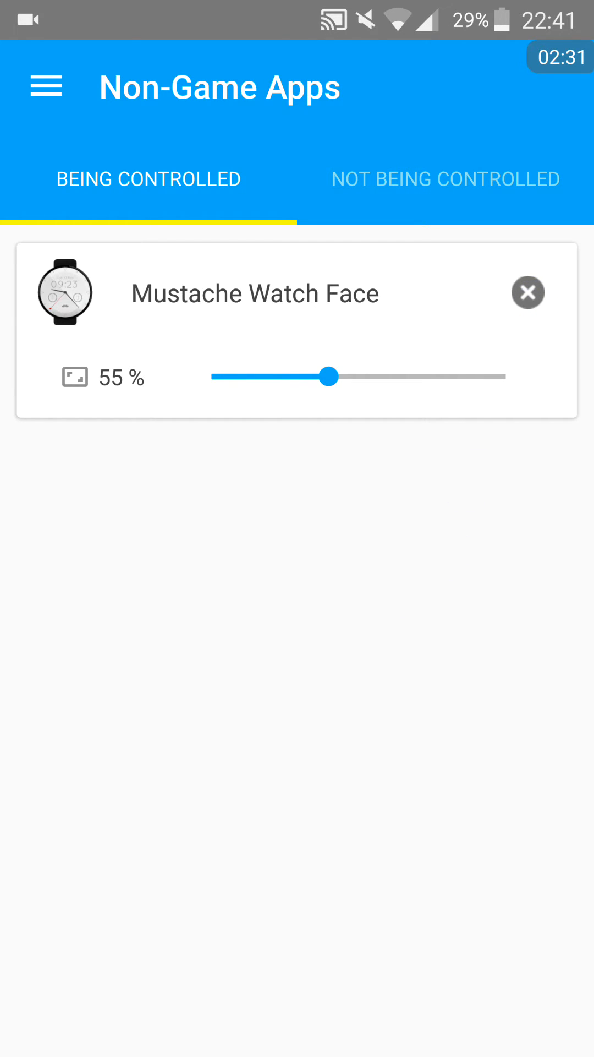
pyautogui.moveTo(329, 377); pyautogui.dragTo(208, 377)
# Step: Return to the home screen and pull up the full app drawer
pyautogui.press('Home')
pyautogui.moveTo(338, 401); pyautogui.dragTo(339, 166)
# Step: Search 'musta', launch Mustache Watch Face to see its no-watch warning, and show Recents
pyautogui.click(363, 94)
pyautogui.write('musta')
pyautogui.press('Escape')
pyautogui.click(92, 214)
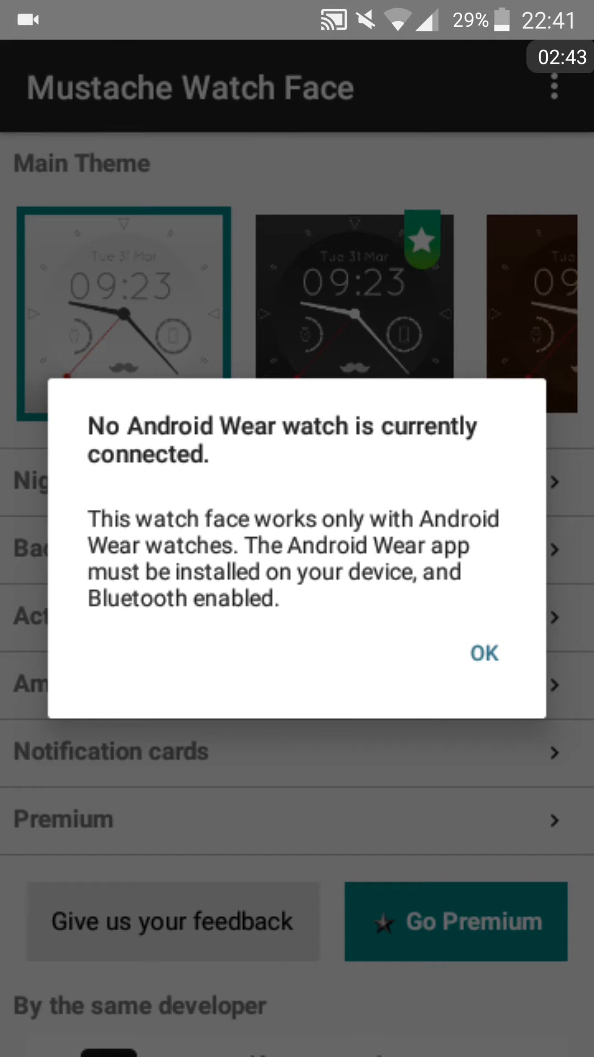
pyautogui.press('XF86Menu')
# Step: Switch to Game Tuner and raise Mustache Watch Face's resolution back to 100%
pyautogui.click(297, 537)
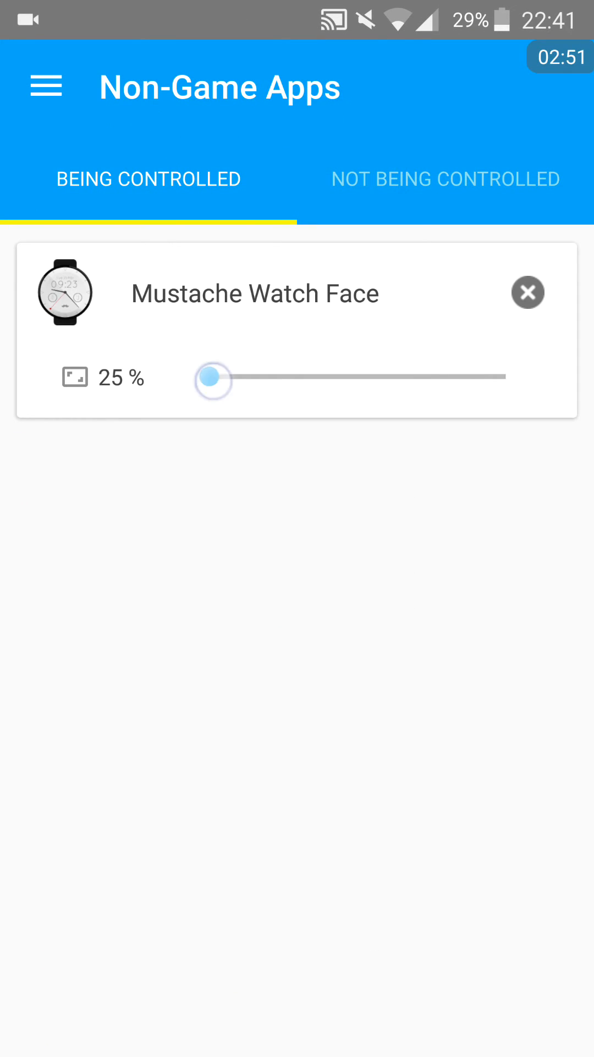
pyautogui.moveTo(209, 377); pyautogui.dragTo(512, 378)
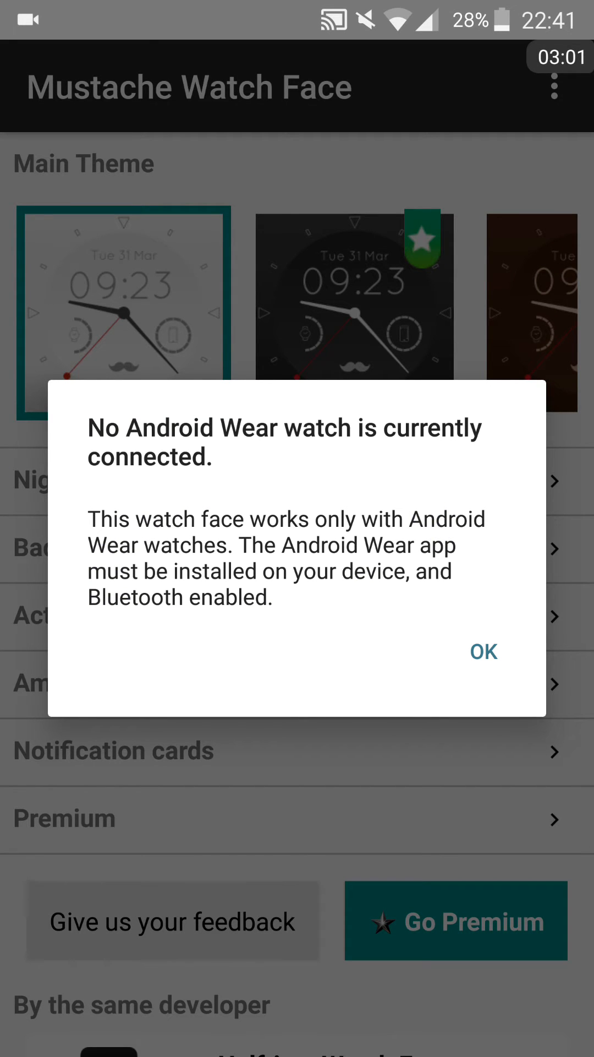
# Step: Dismiss the no-watch warning, go home, and close all recent apps
pyautogui.click(483, 651)
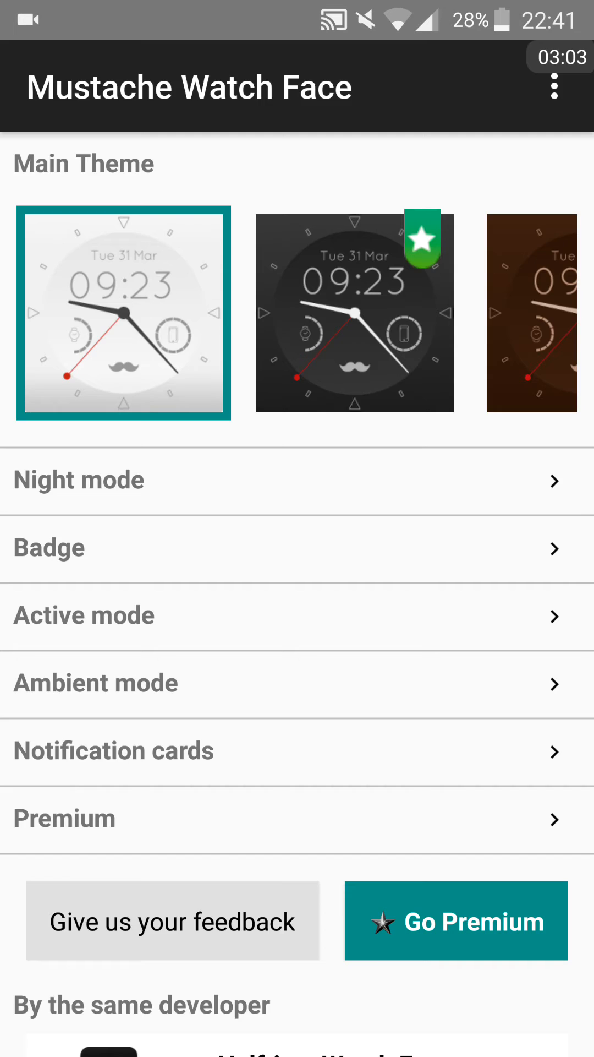
pyautogui.press('Home')
pyautogui.hotkey('alt', 'Tab')
pyautogui.click(298, 1011)
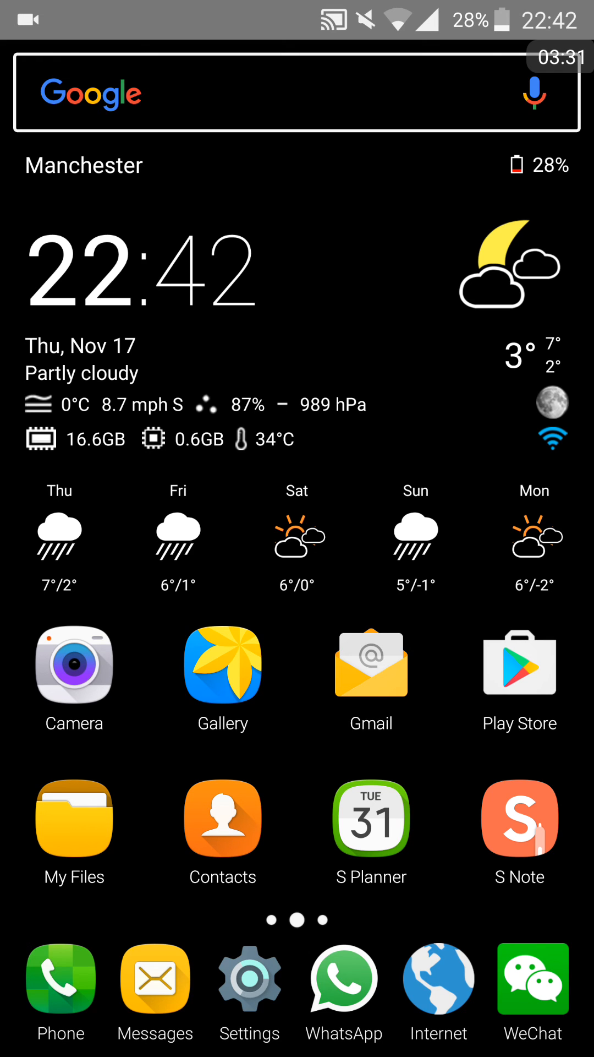
# Step: Swipe from the weather page to the third home page of app shortcuts
pyautogui.moveTo(495, 702); pyautogui.dragTo(83, 702)
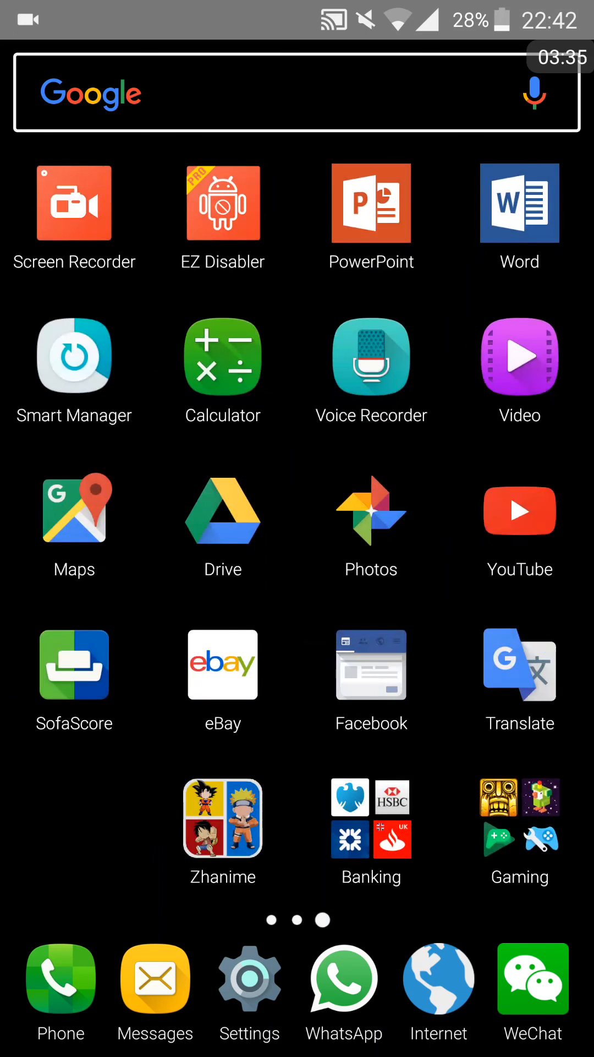
pyautogui.moveTo(166, 578)
pyautogui.mouseDown()
pyautogui.moveTo(454, 578)
pyautogui.moveTo(166, 578)
pyautogui.mouseUp()
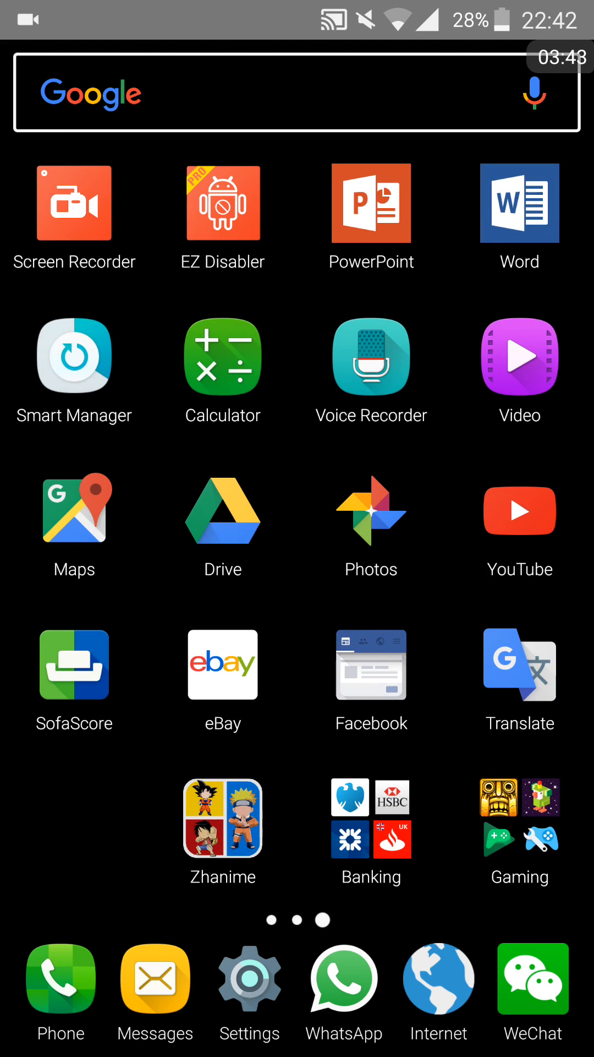